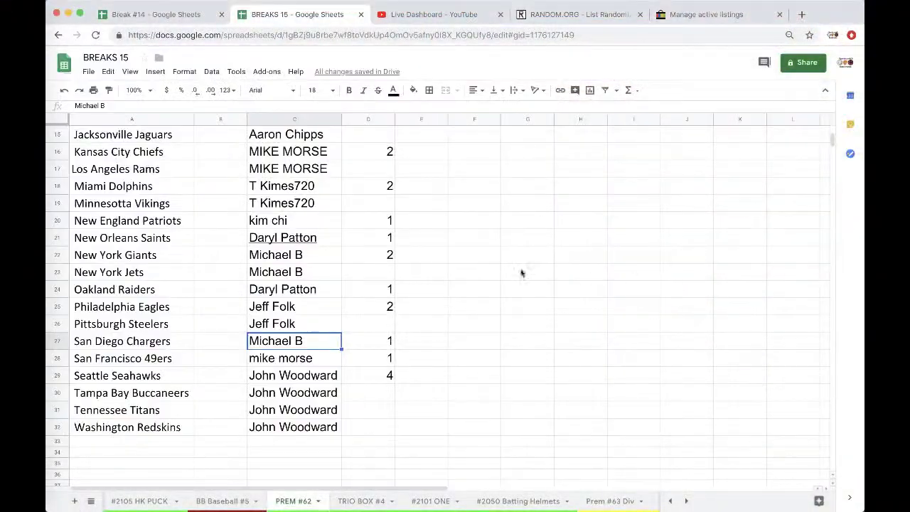
Step: Review the participant list and spot counts in columns C and D of the PREM #62 sheet
scroll(325, 270, "up", 5)
scroll(317, 171, "down", 3)
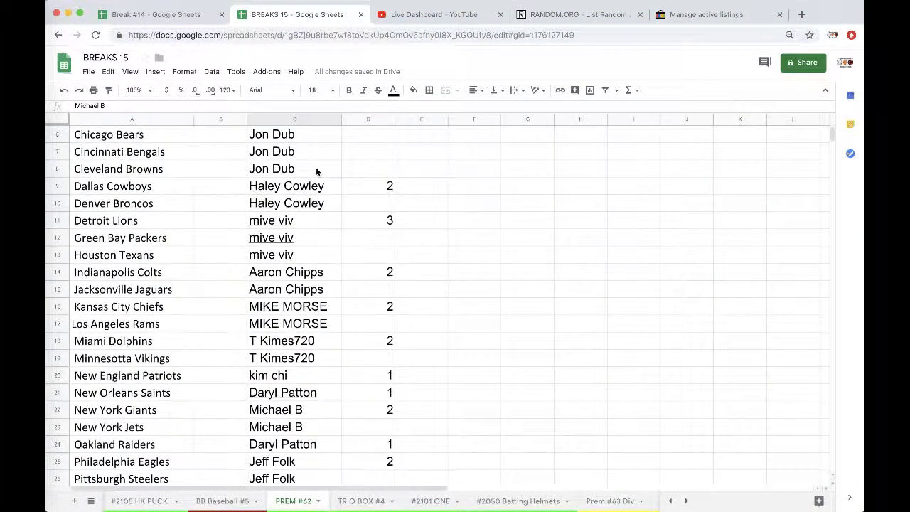
scroll(317, 170, "down", 3)
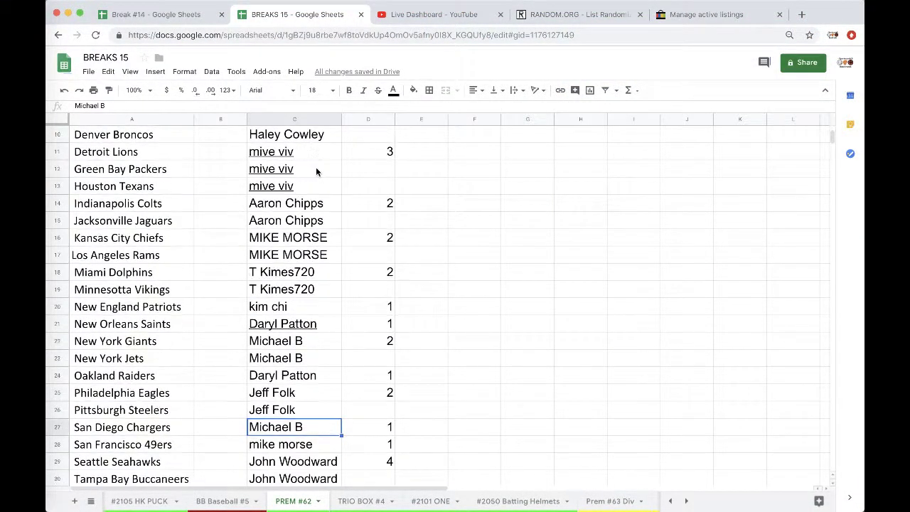
scroll(317, 171, "down", 4)
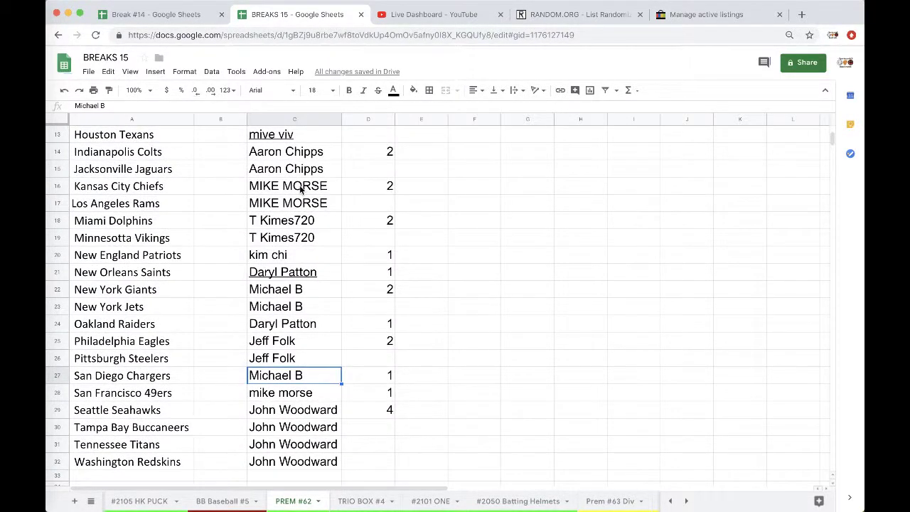
left_click(287, 205)
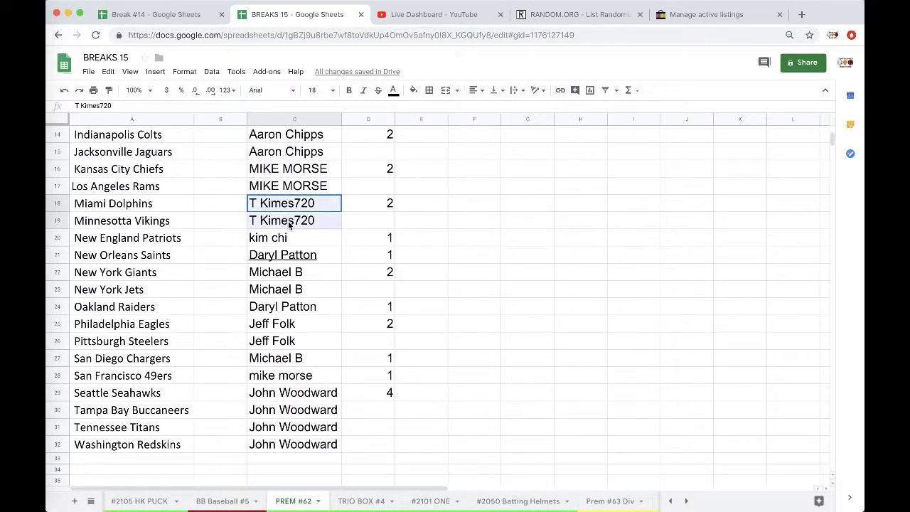
left_click_drag(286, 205, 287, 219)
scroll(328, 285, "up", 5)
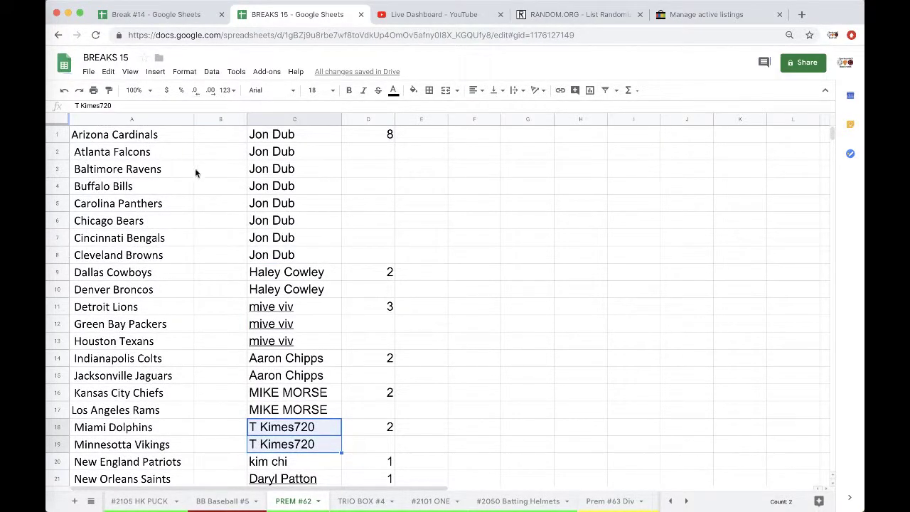
Step: Copy all participant names from column C and paste them into a fresh List Randomizer form on RANDOM.ORG
left_click(254, 119)
key("ctrl+c")
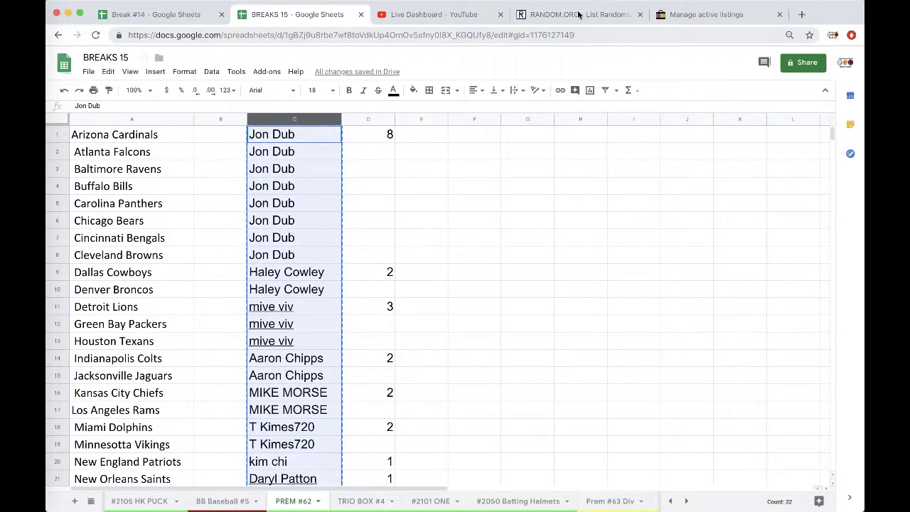
left_click(578, 15)
left_click(427, 35)
key("Return")
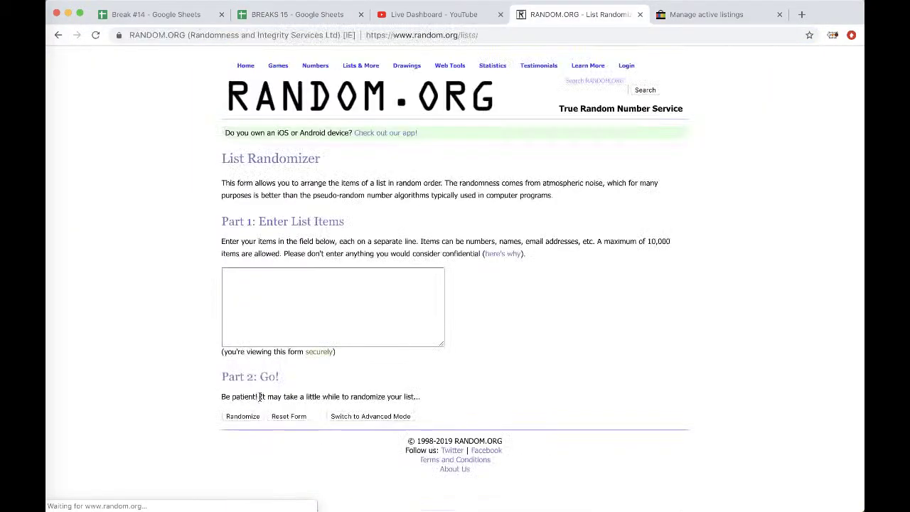
left_click(287, 335)
Step: Randomize the pasted name list repeatedly until it has been shuffled five times
left_click(241, 418)
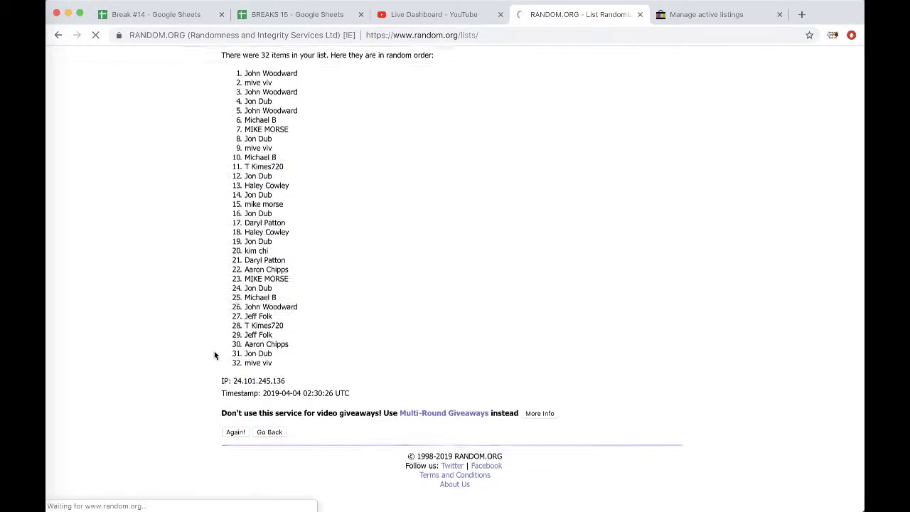
left_click(236, 441)
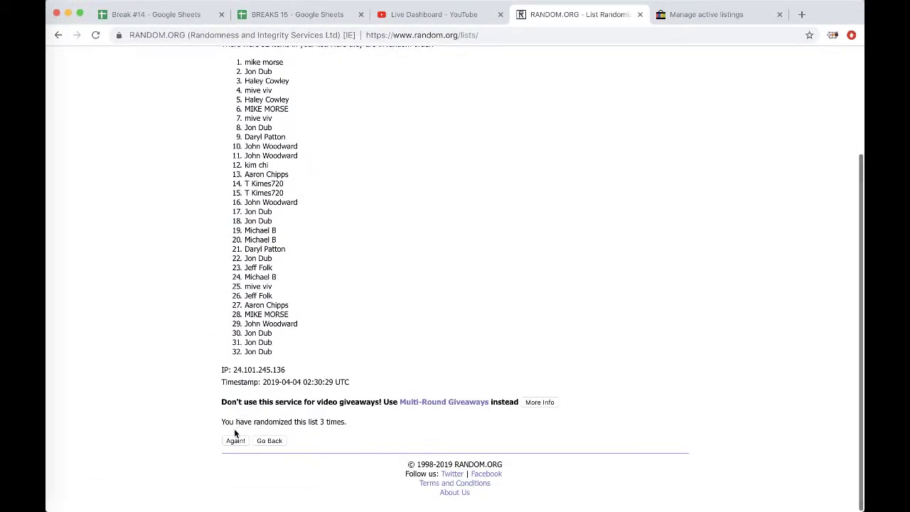
left_click(235, 441)
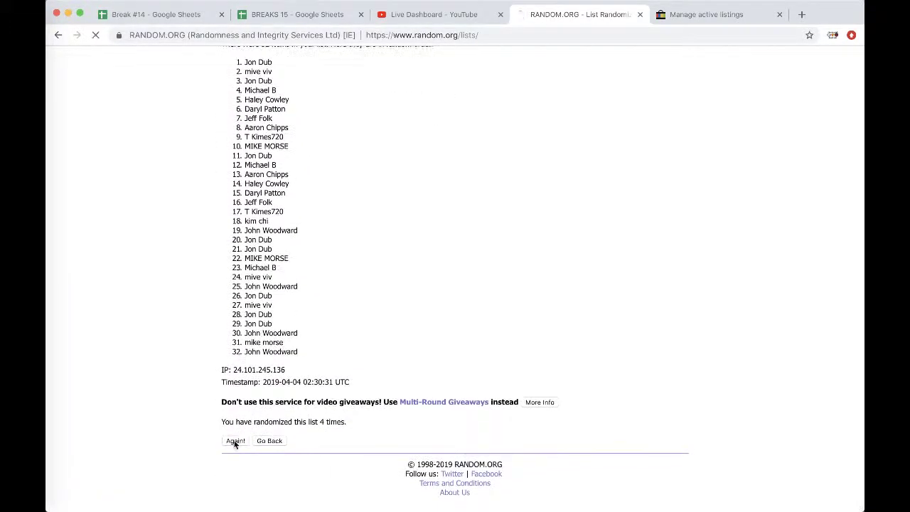
Step: Copy the 32 shuffled names and paste them into column B of the PREM #62 sheet in BREAKS 15
scroll(287, 220, "down", 1)
left_click_drag(244, 200, 298, 351)
scroll(288, 215, "down", 3)
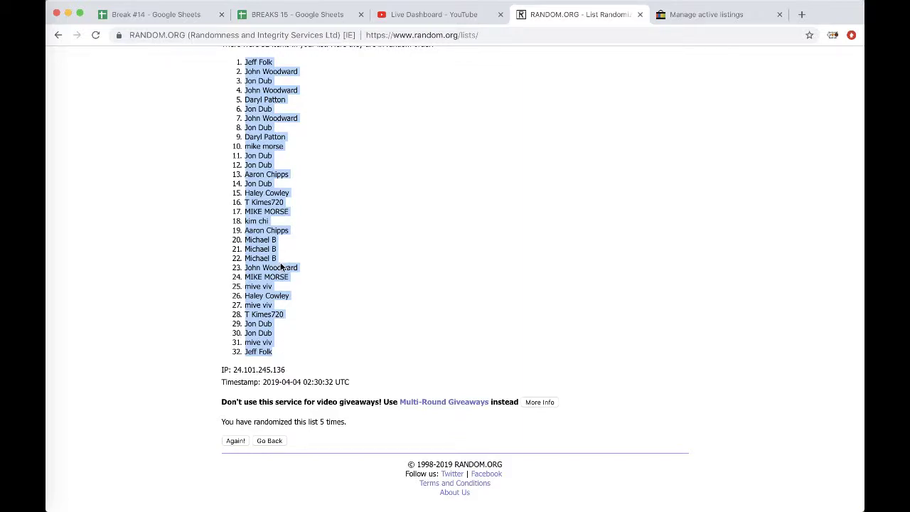
left_click(294, 15)
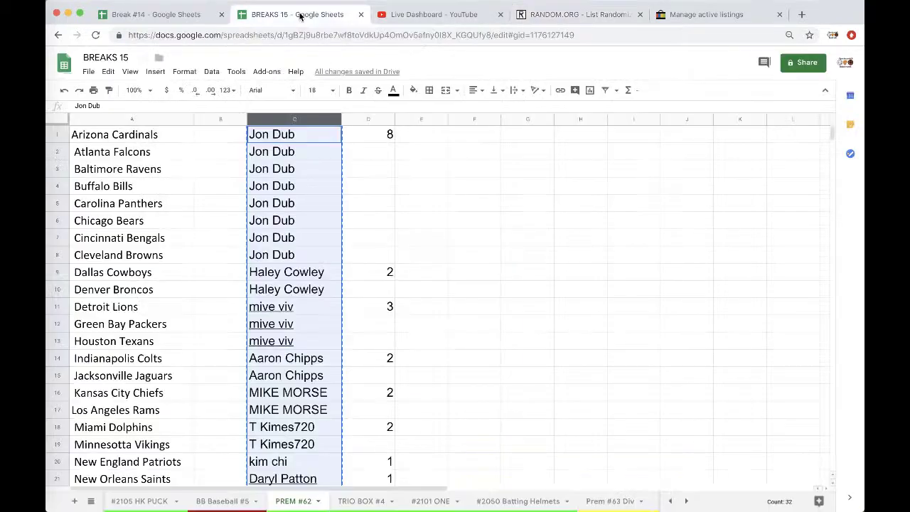
left_click(219, 118)
key("super+v")
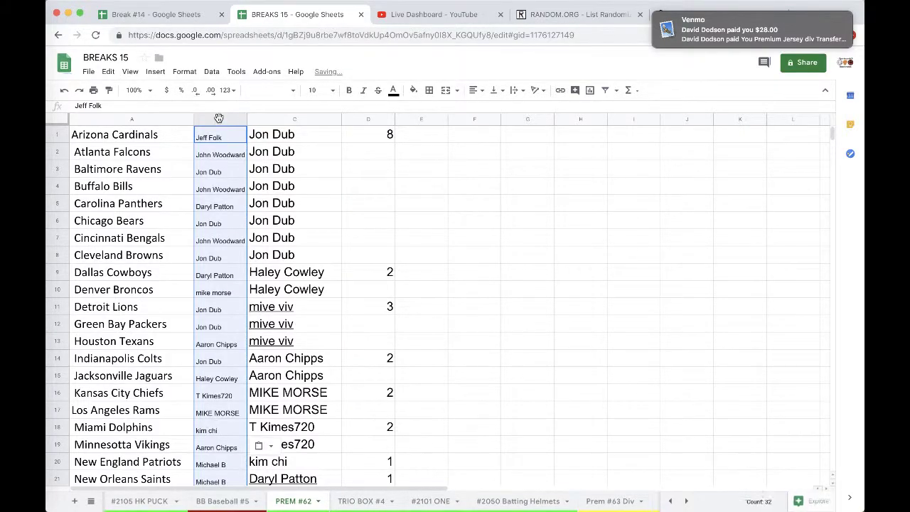
Step: Set the font size of column B to 18 and fit the column width to the names
left_click(317, 90)
left_click(316, 244)
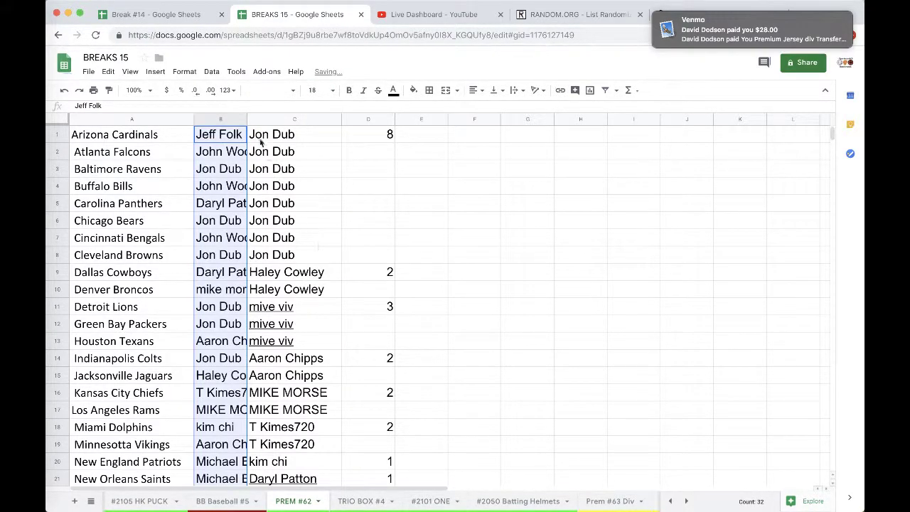
double_click(247, 118)
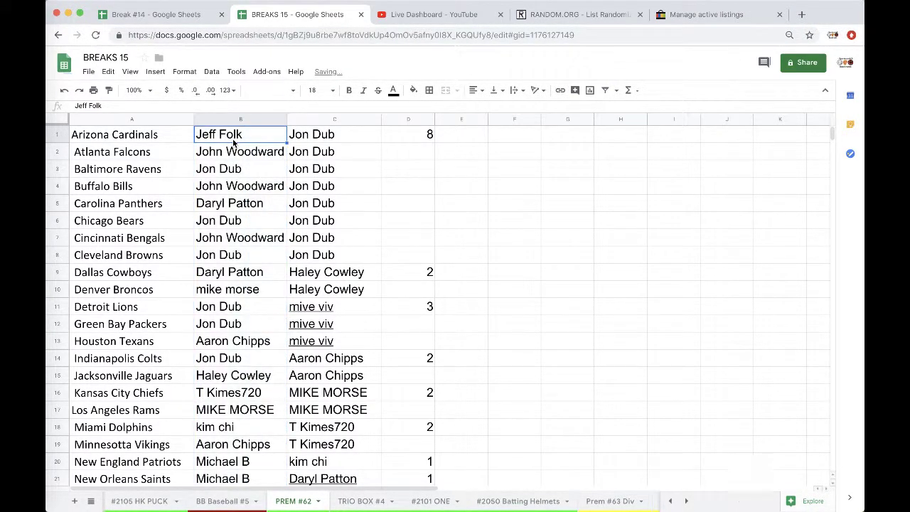
key("Up")
Step: Read through the names assigned to each team from Arizona Cardinals to Washington Redskins, and return to the first row
scroll(229, 151, "down", 1)
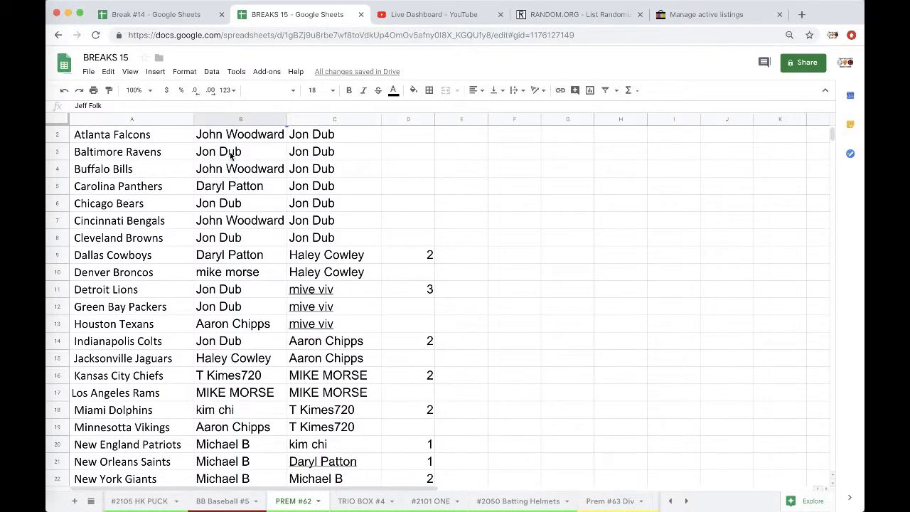
scroll(233, 155, "down", 1)
scroll(240, 158, "down", 1)
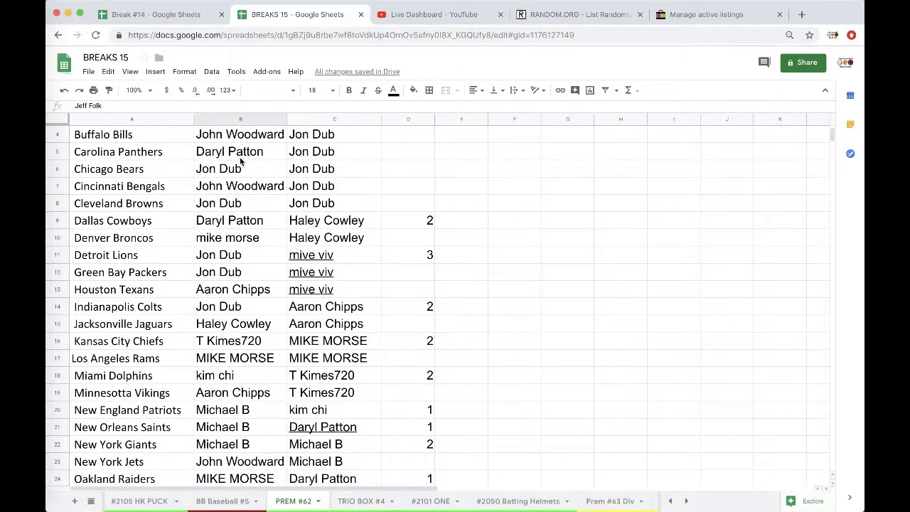
scroll(239, 156, "down", 2)
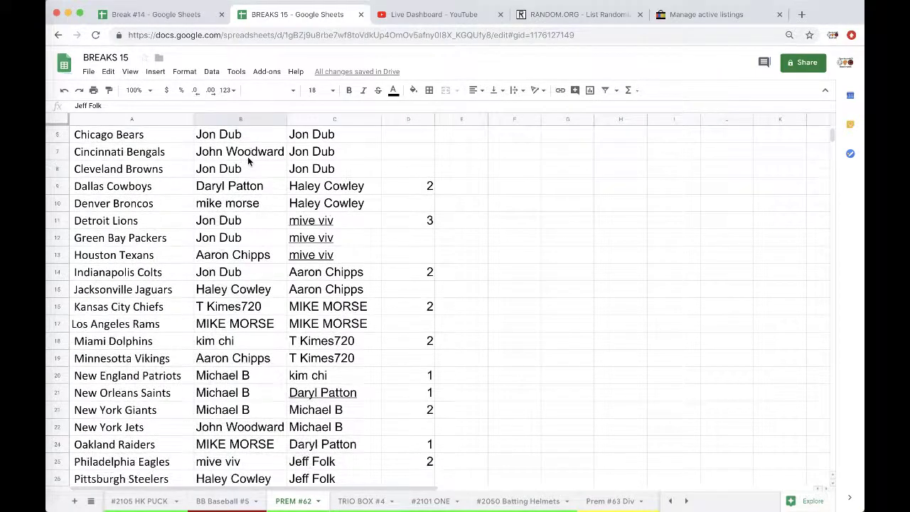
scroll(248, 161, "down", 1)
scroll(247, 168, "up", 5)
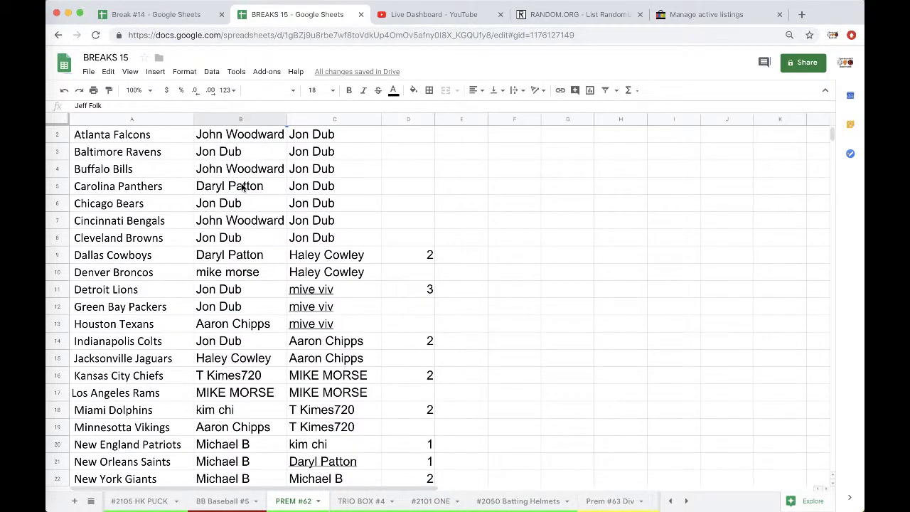
scroll(242, 184, "down", 1)
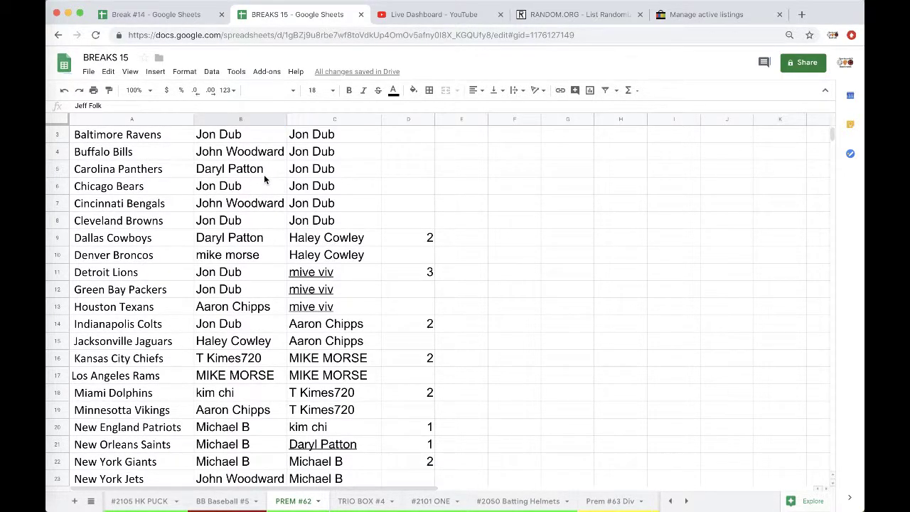
scroll(264, 179, "down", 1)
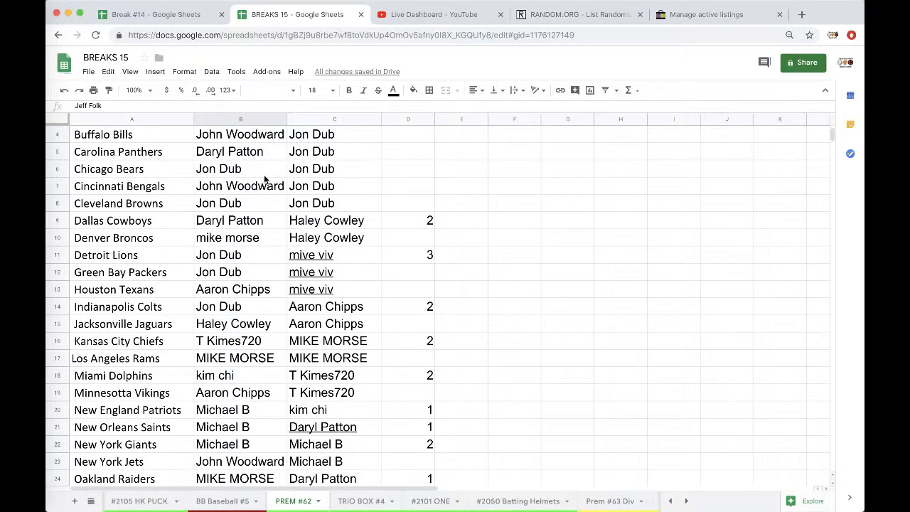
scroll(264, 179, "down", 2)
scroll(264, 179, "down", 1)
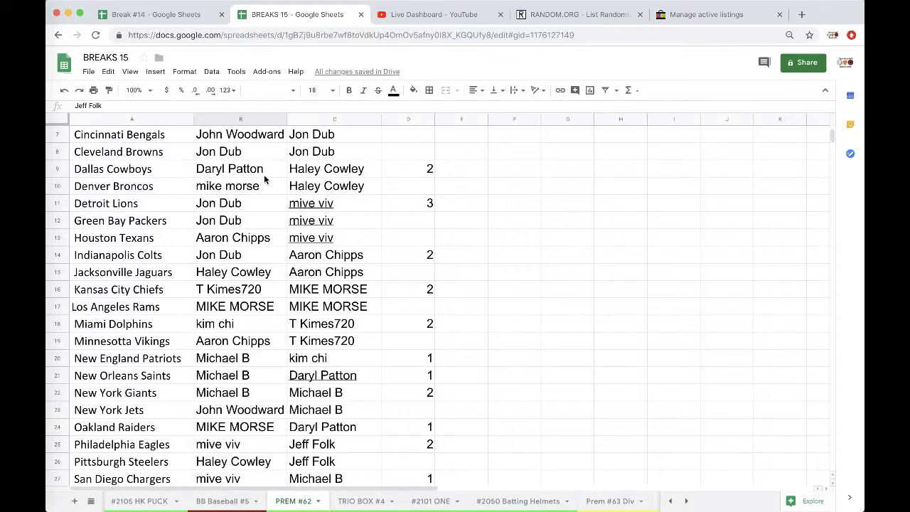
scroll(264, 179, "down", 2)
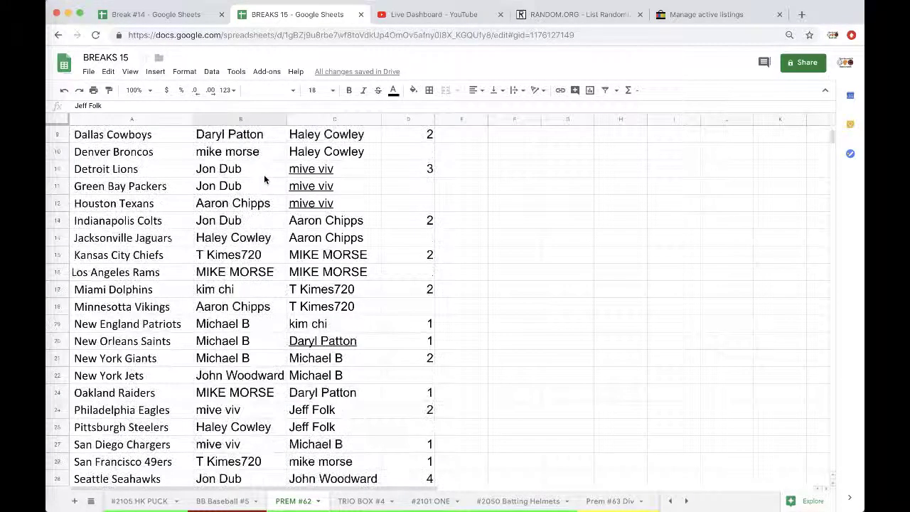
scroll(248, 168, "down", 1)
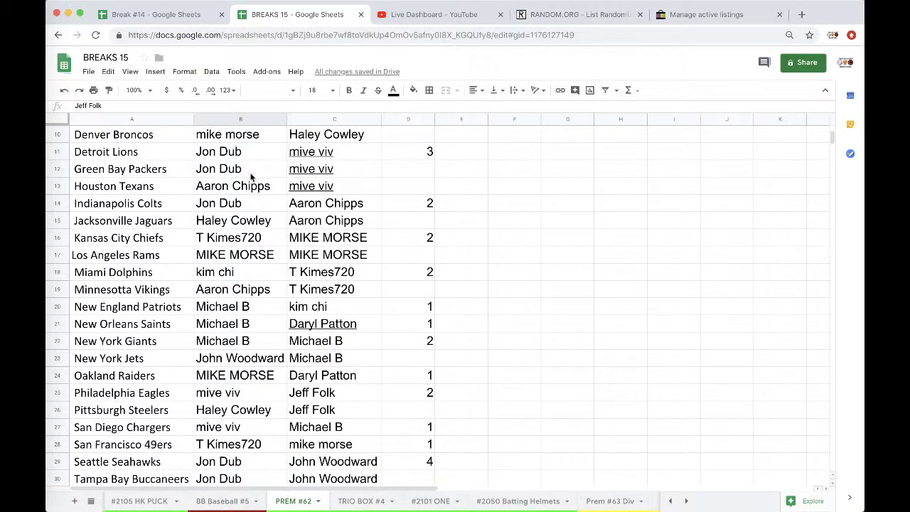
scroll(244, 180, "down", 1)
scroll(245, 180, "down", 2)
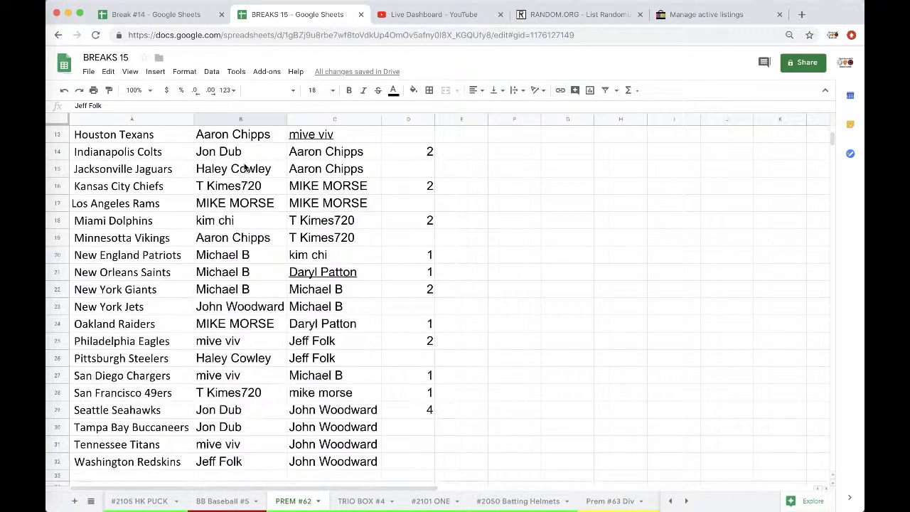
scroll(254, 165, "down", 1)
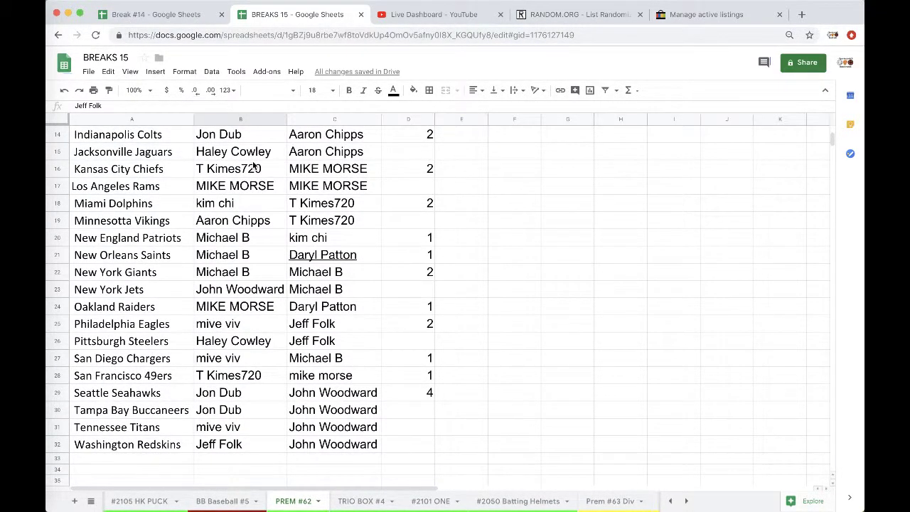
scroll(254, 165, "down", 1)
scroll(254, 165, "down", 1)
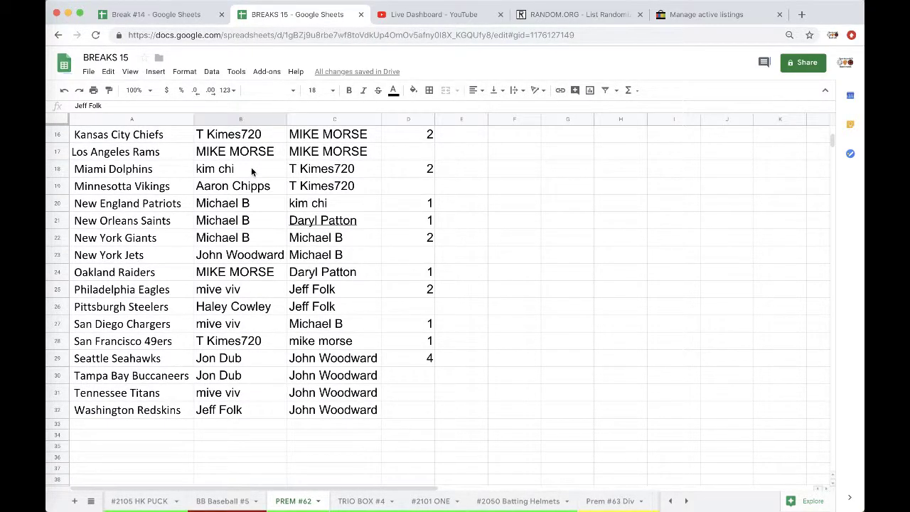
scroll(213, 225, "down", 2)
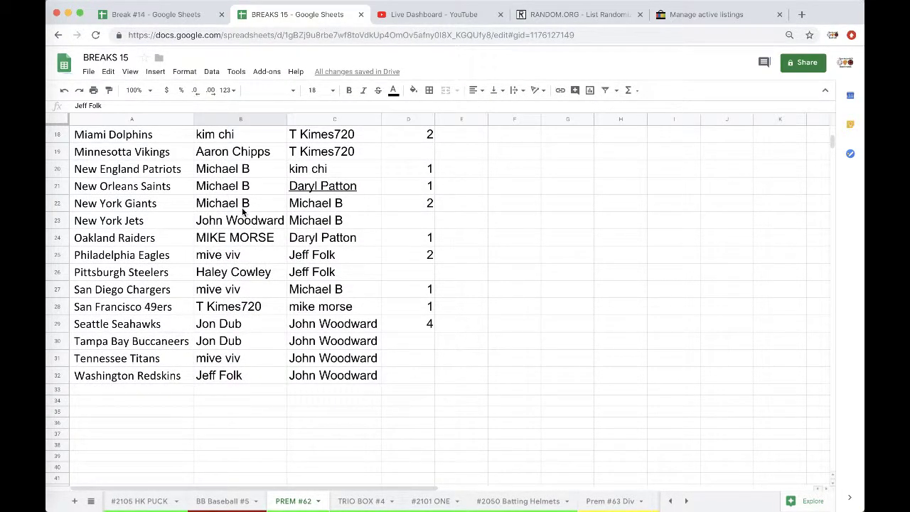
scroll(244, 212, "down", 1)
scroll(242, 211, "down", 1)
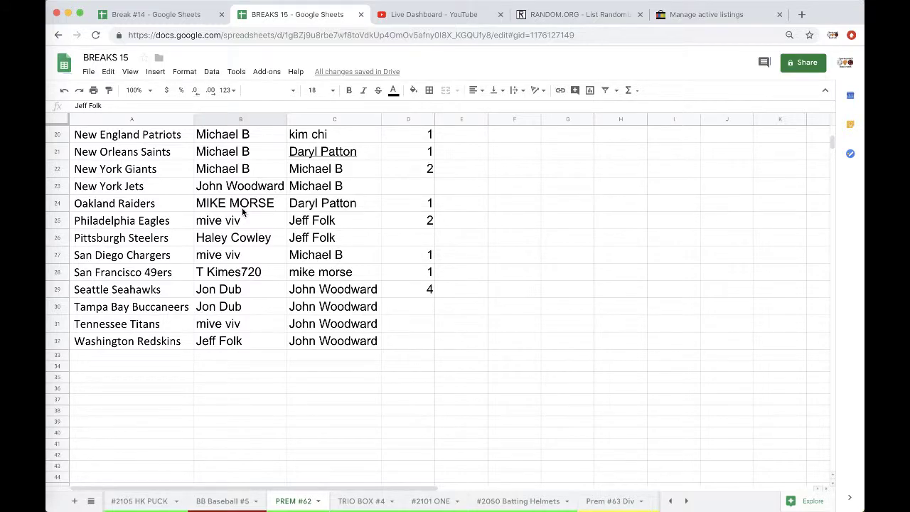
scroll(243, 211, "down", 1)
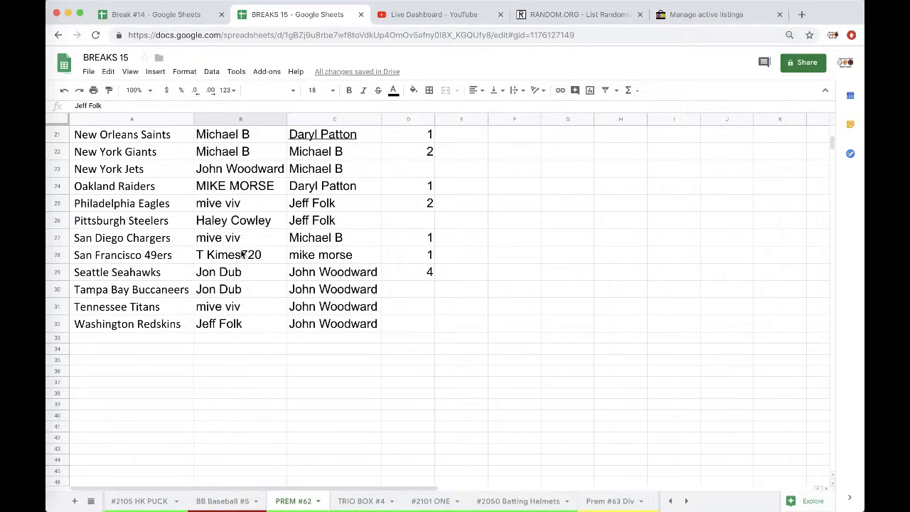
scroll(238, 312, "up", 2)
scroll(233, 341, "up", 5)
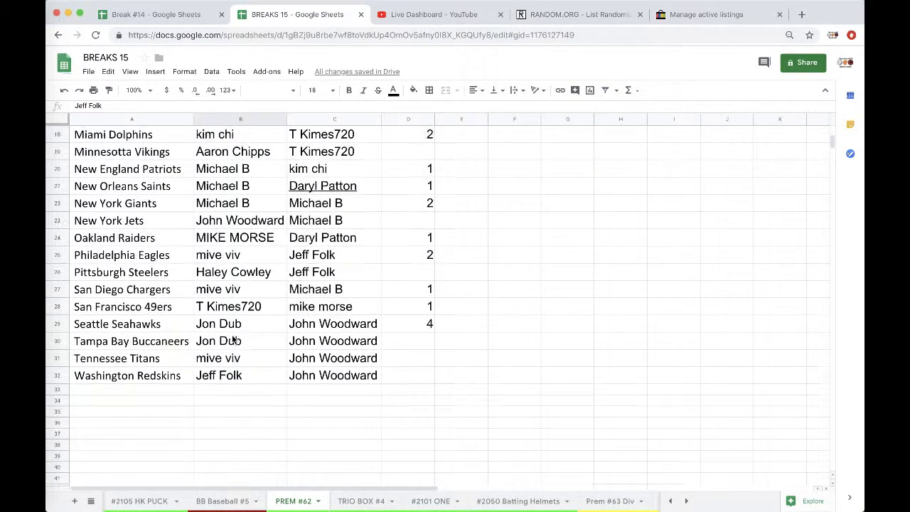
scroll(234, 341, "up", 10)
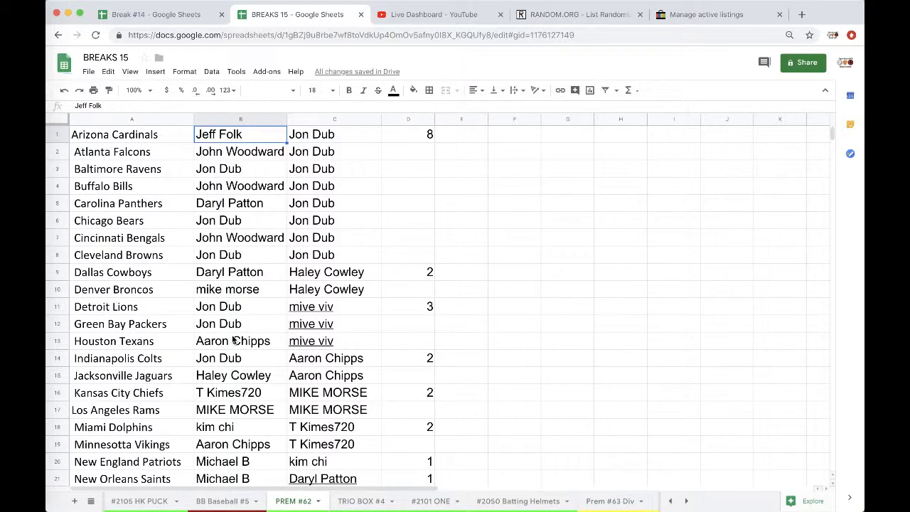
Step: Switch from the Prem #63 Div sheet back to the PREM #62 sheet
left_click(69, 251)
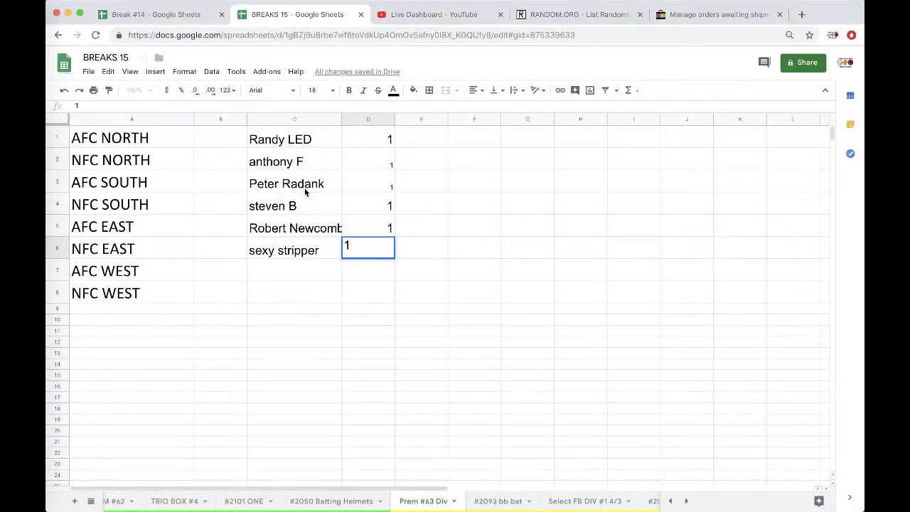
scroll(292, 506, "left", 5)
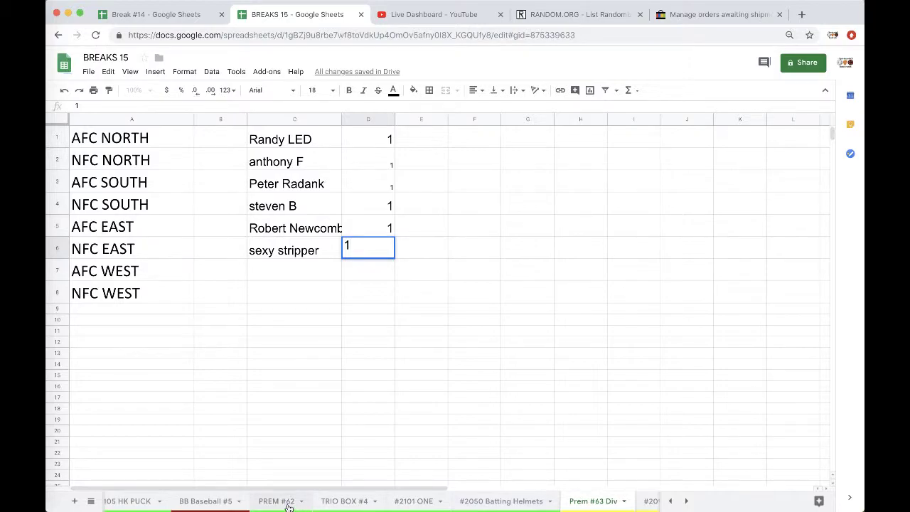
left_click(279, 502)
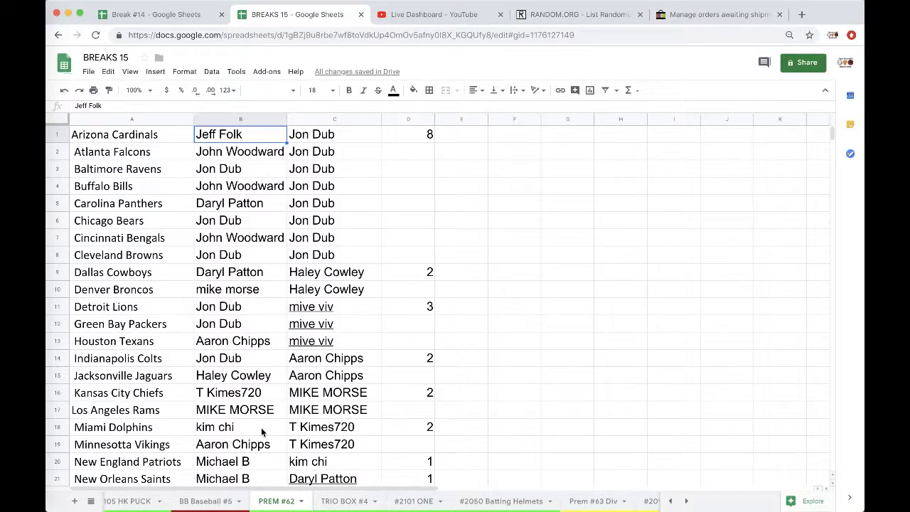
Step: Fill the cell of the name assigned to the San Francisco 49ers in column B with red
scroll(261, 427, "down", 6)
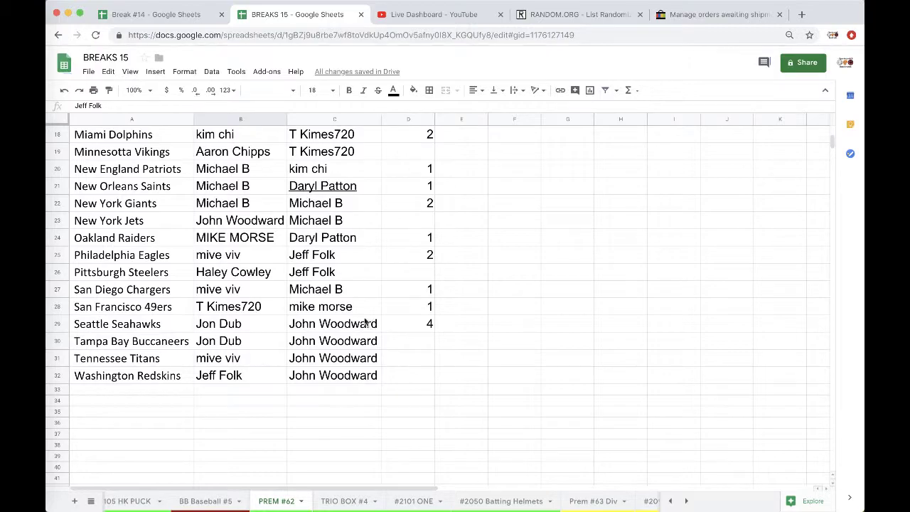
left_click(248, 312)
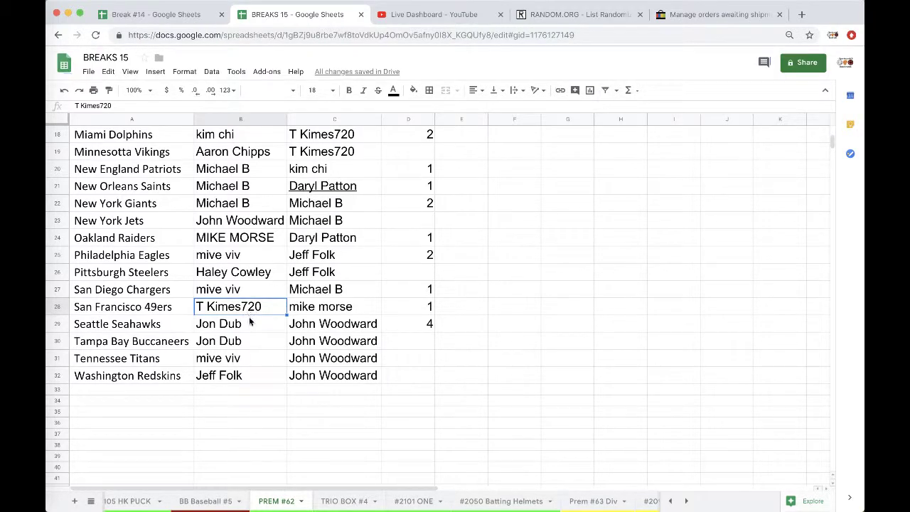
left_click(413, 91)
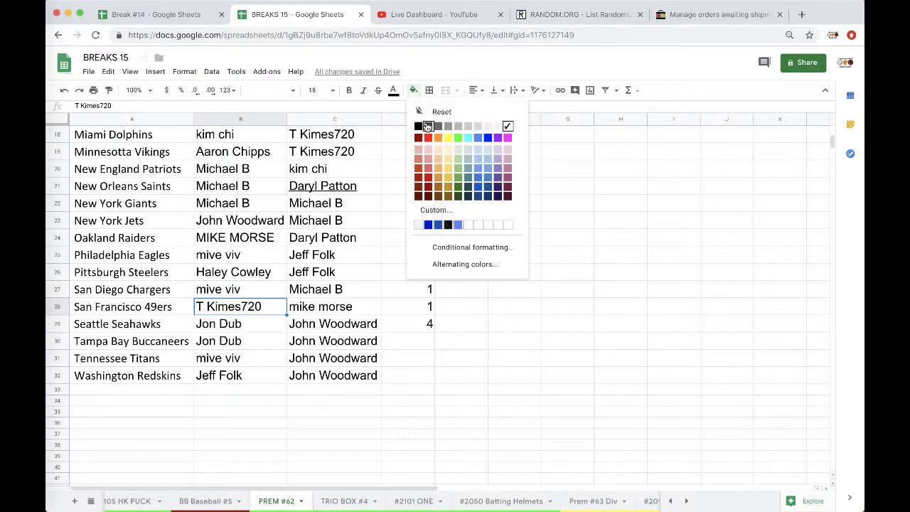
left_click(429, 140)
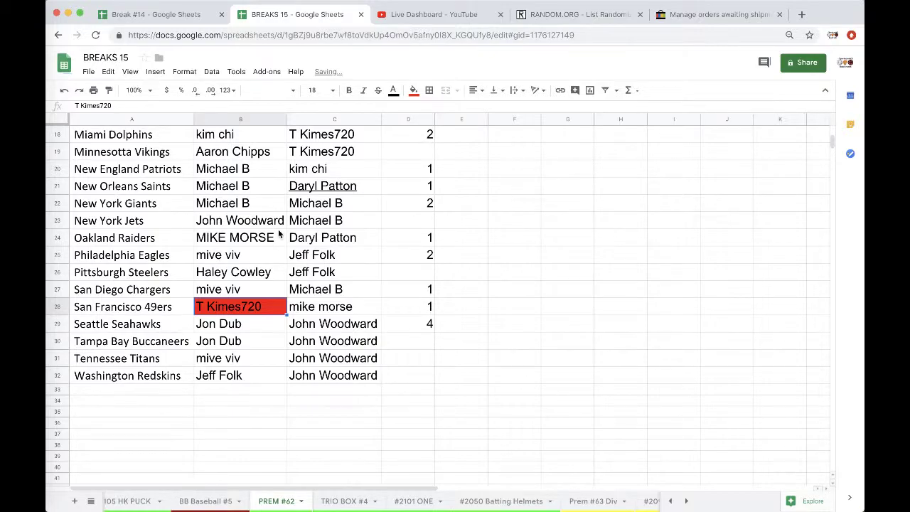
Step: Copy the participant names in column C and paste them into a fresh RANDOM.ORG List Randomizer form
scroll(266, 258, "up", 1)
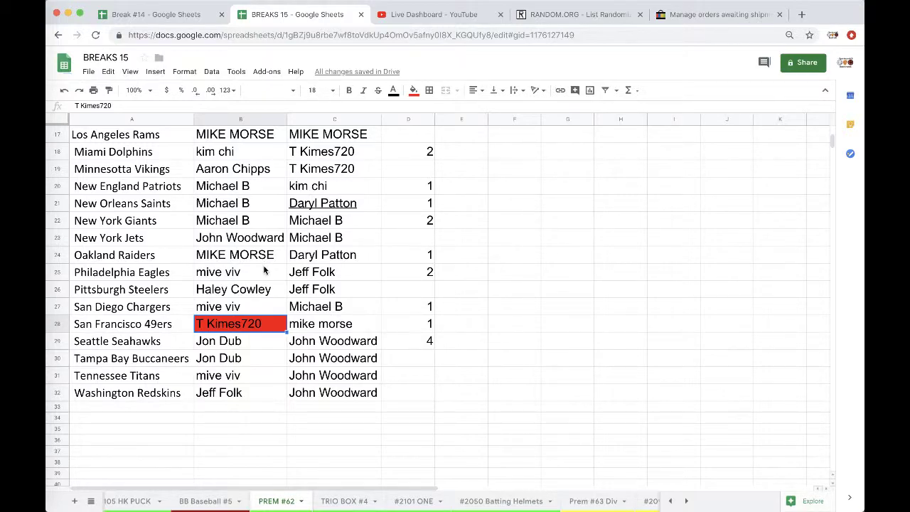
scroll(263, 269, "up", 5)
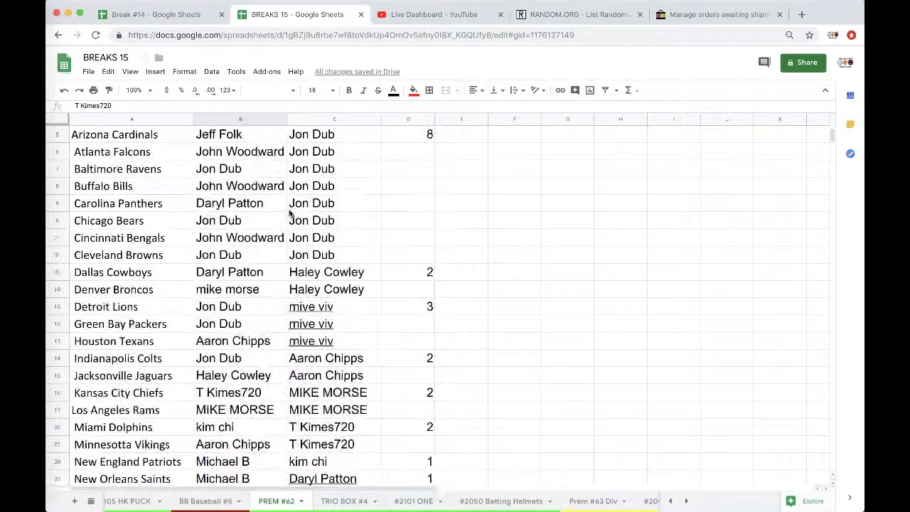
left_click(332, 119)
key("ctrl+c")
scroll(333, 213, "down", 4)
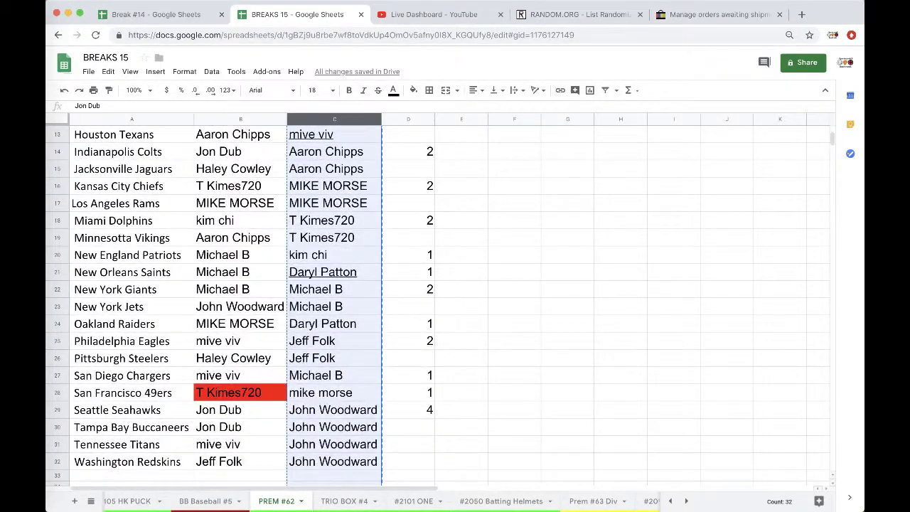
left_click(551, 15)
left_click(496, 35)
key("Return")
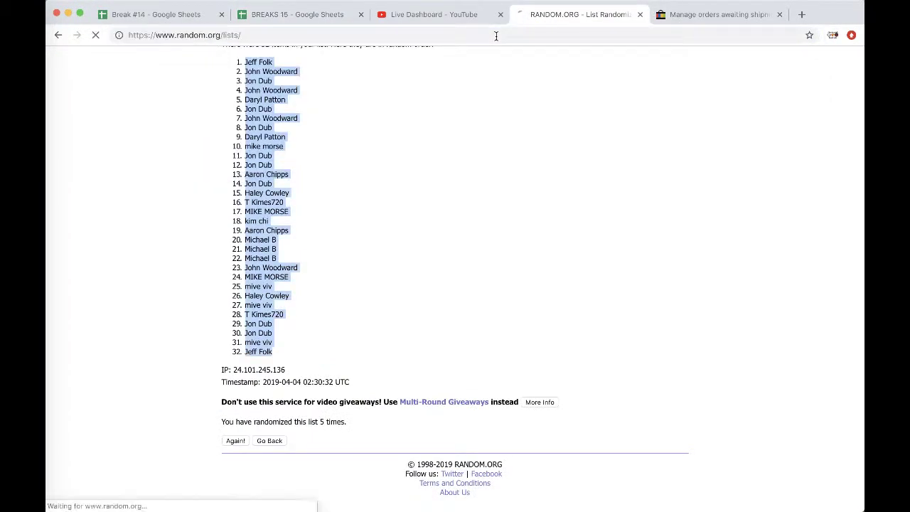
left_click(299, 274)
Step: Randomize the participant list five times
left_click(243, 416)
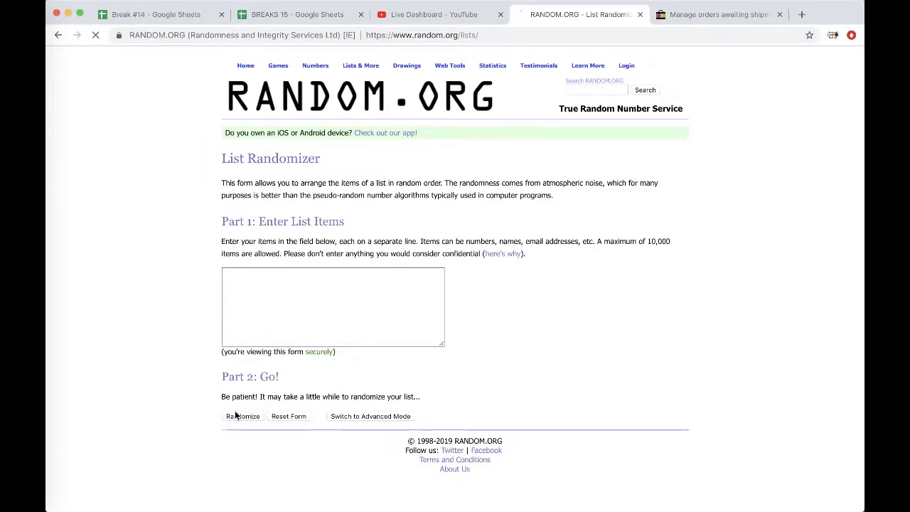
left_click(233, 439)
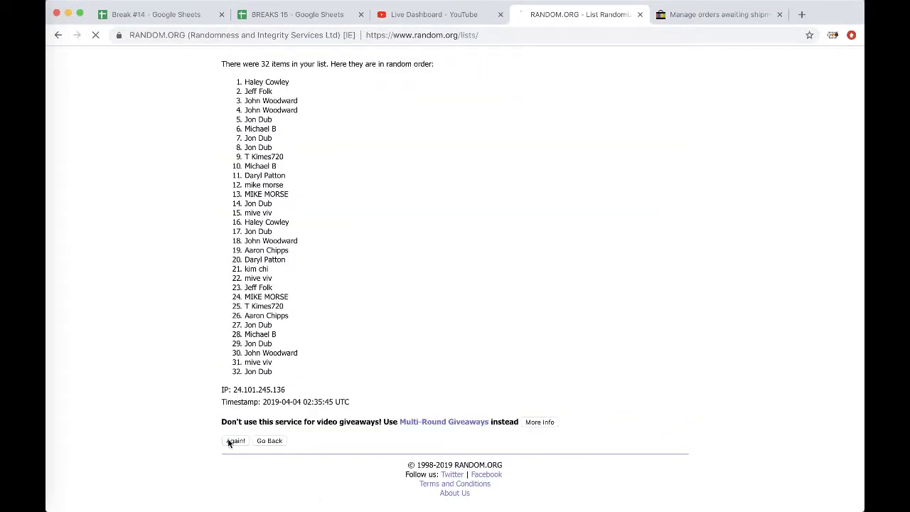
left_click(236, 440)
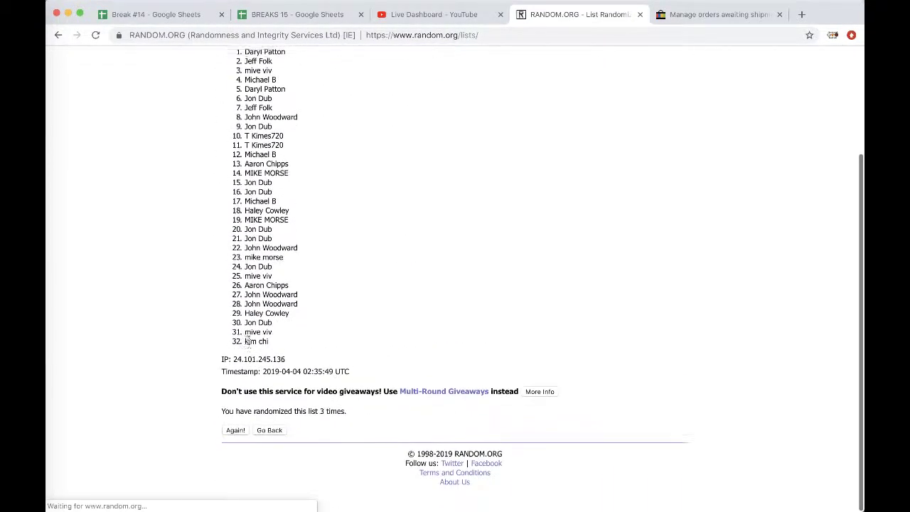
left_click(235, 442)
left_click(235, 440)
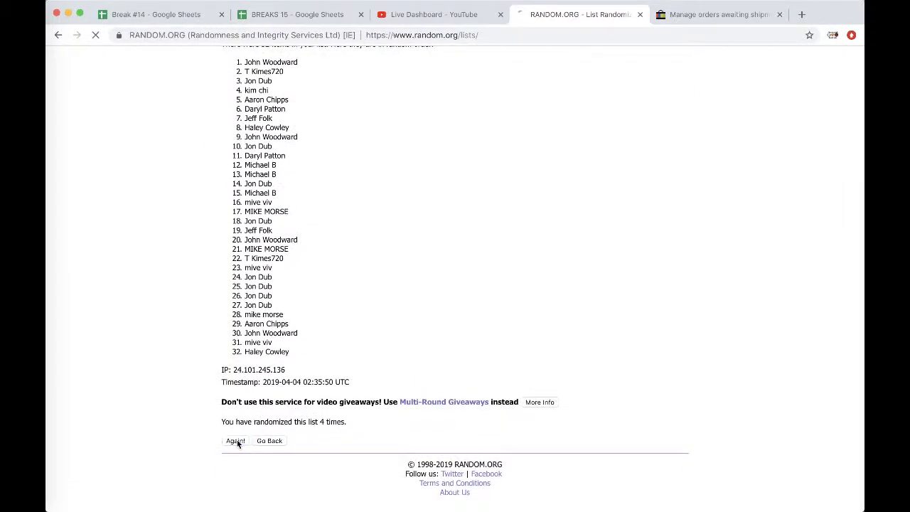
Step: Copy the first name in the shuffled list and switch to the BB FB #79 sheet in the Break #14 spreadsheet
triple_click(249, 199)
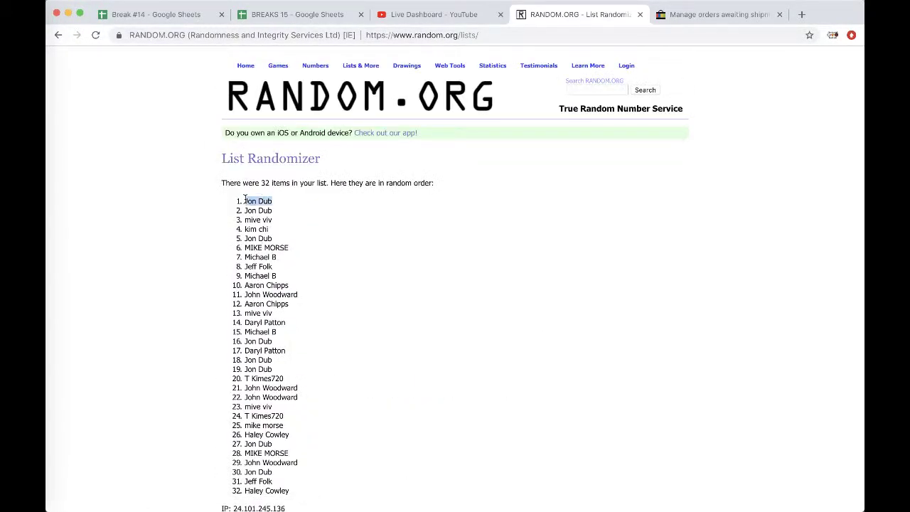
scroll(245, 199, "down", 3)
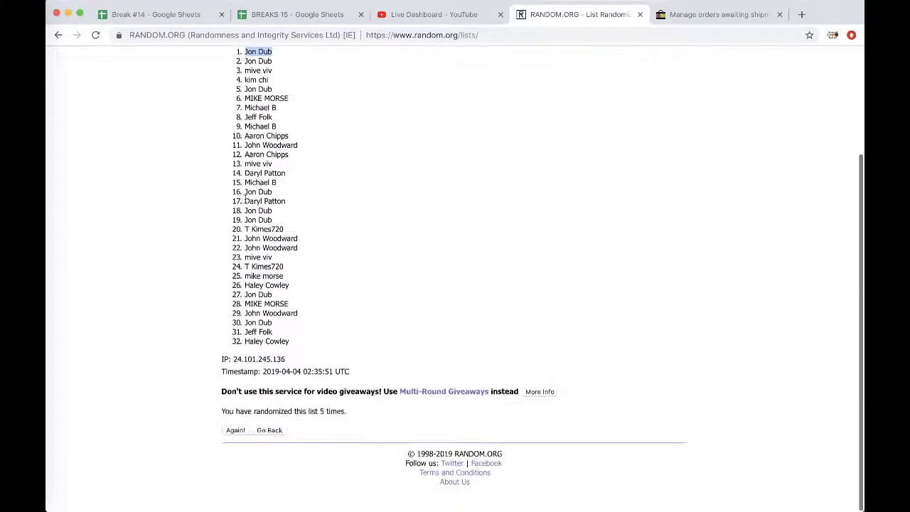
left_click(274, 15)
left_click(189, 14)
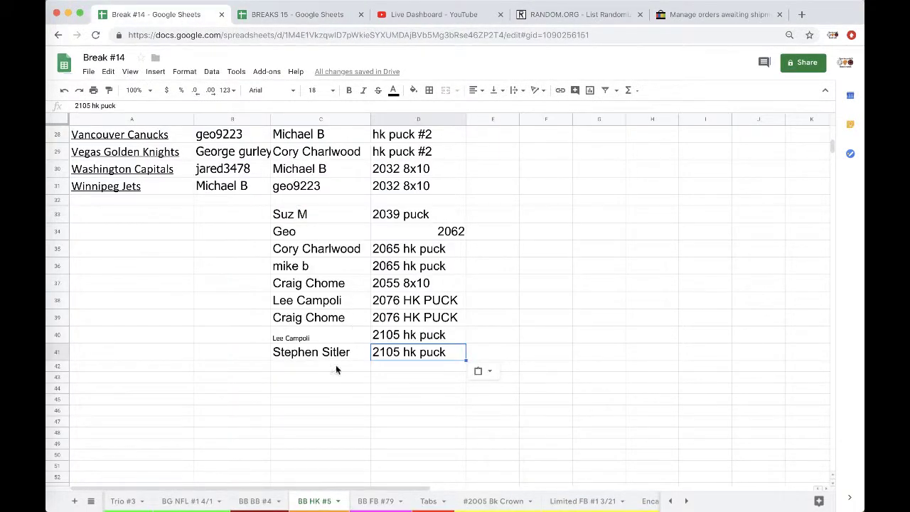
left_click(376, 501)
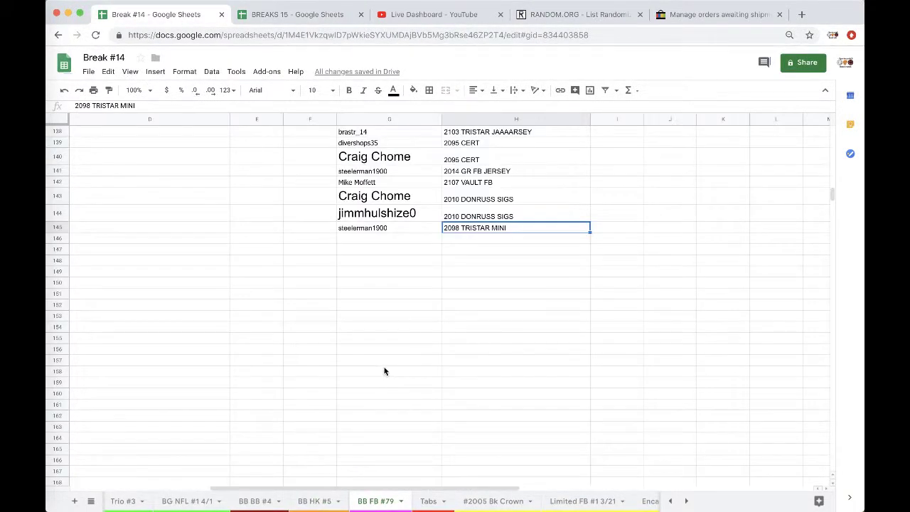
Step: Paste the copied name into cell G146 and enter "prem #62" beside it in H146
left_click(369, 239)
key("super+v")
left_click(467, 239)
type("pr")
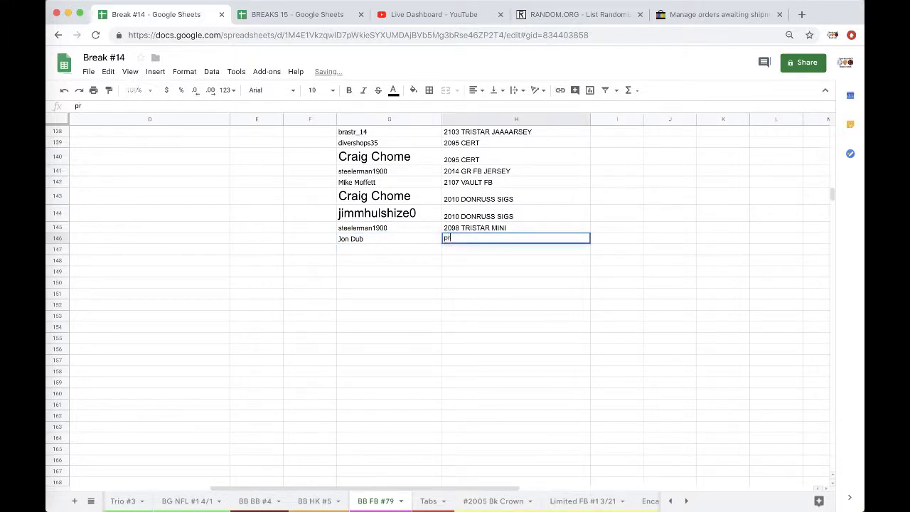
type("em #52")
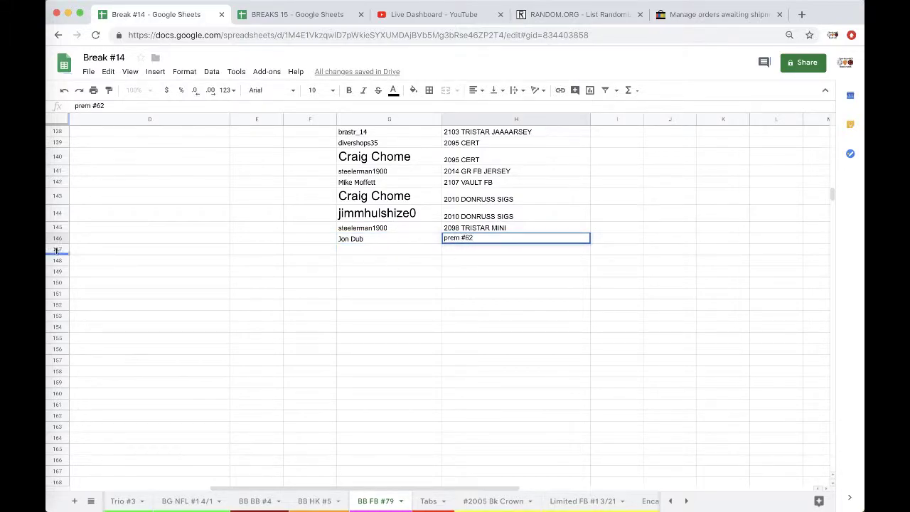